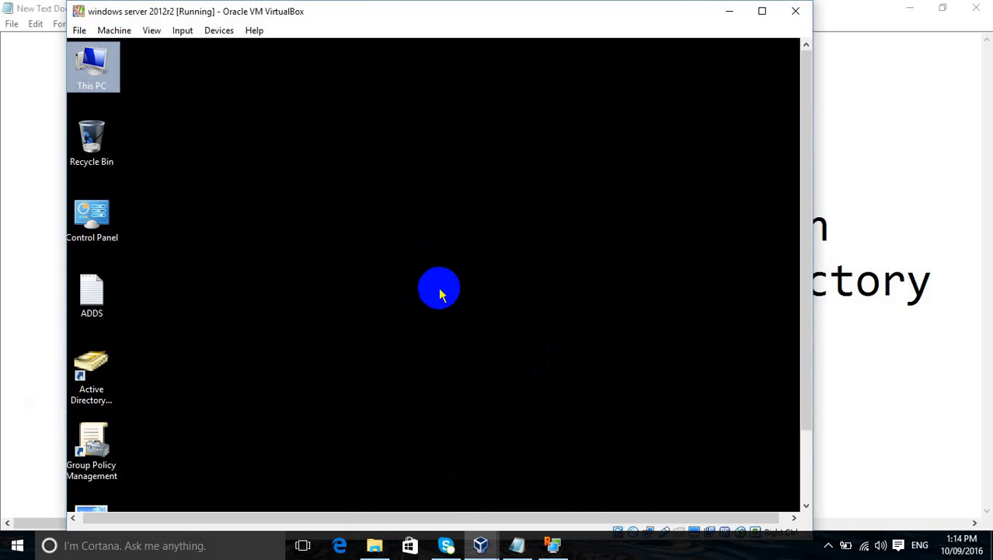
Examine the installer file in the MSI folder on the server's C: drive and close the folder.
double_click(90, 65)
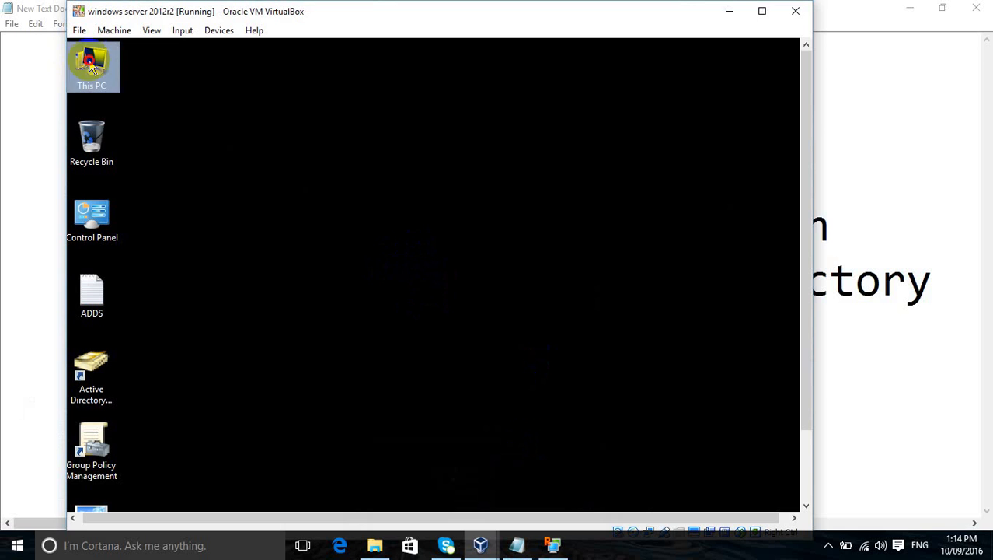
double_click(299, 248)
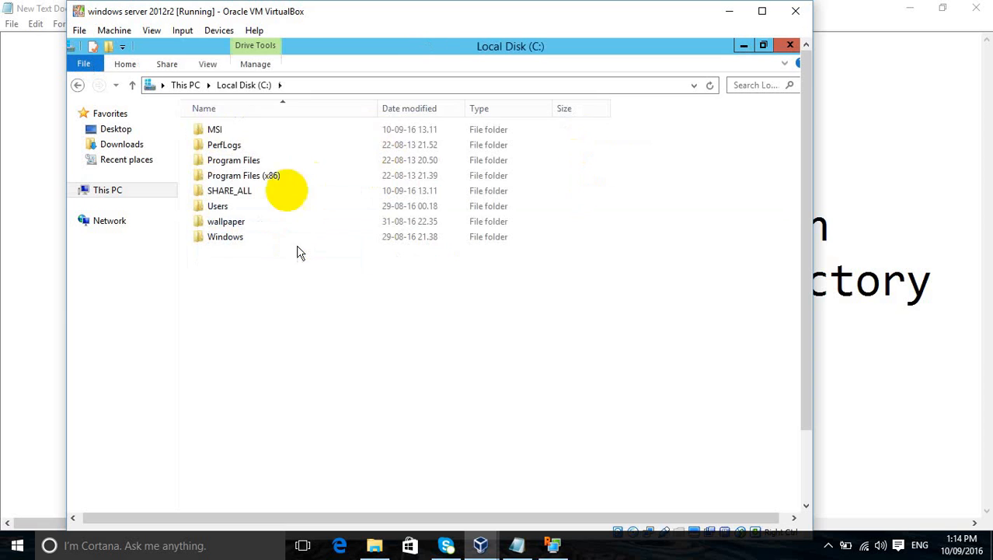
left_click(217, 132)
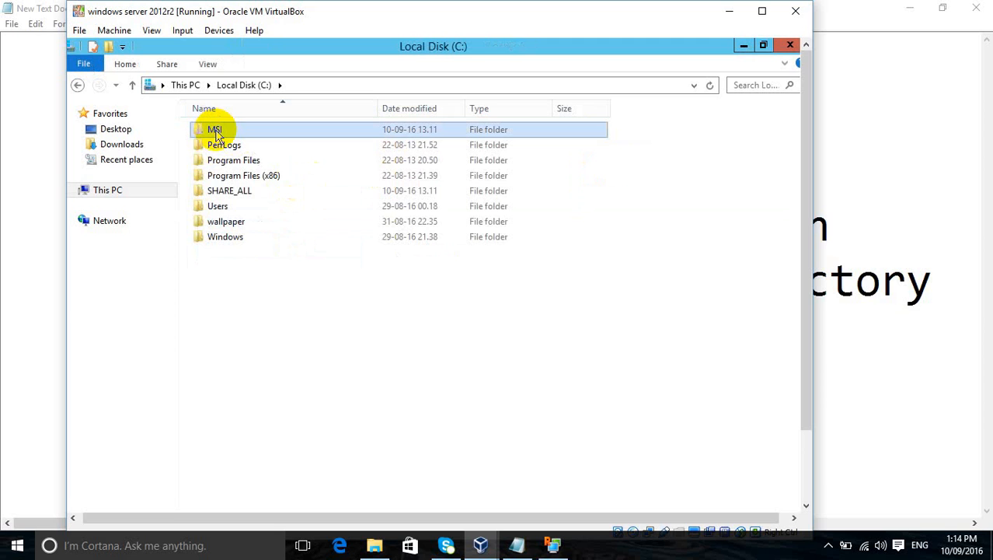
double_click(217, 132)
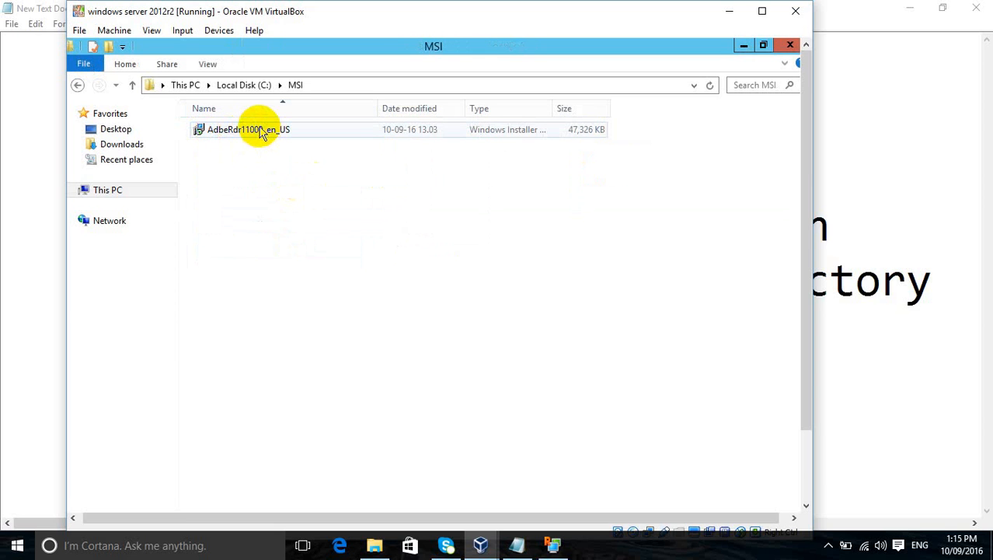
left_click(790, 45)
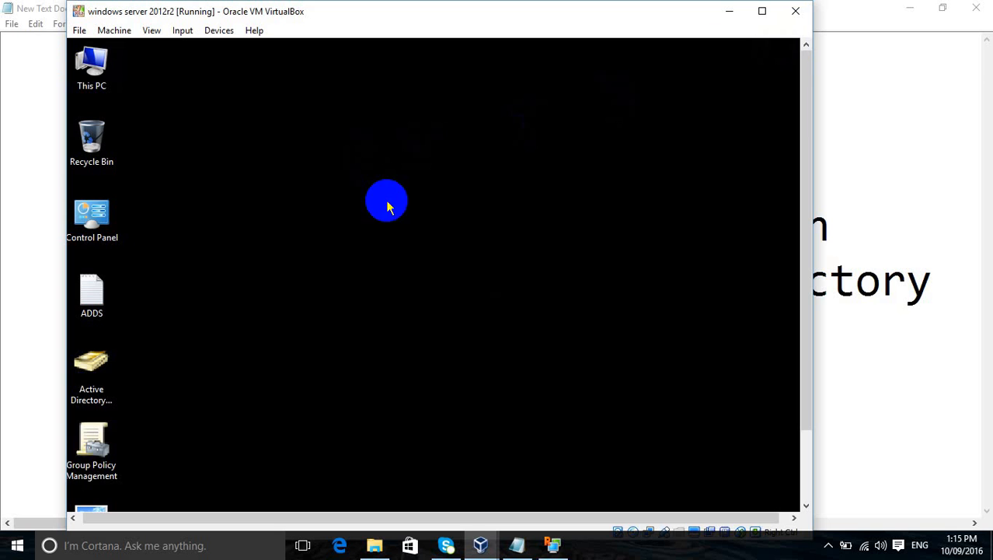
Open HR_USER_GPO for editing in Group Policy Management and go to Software installation under the User Configuration policies.
double_click(91, 443)
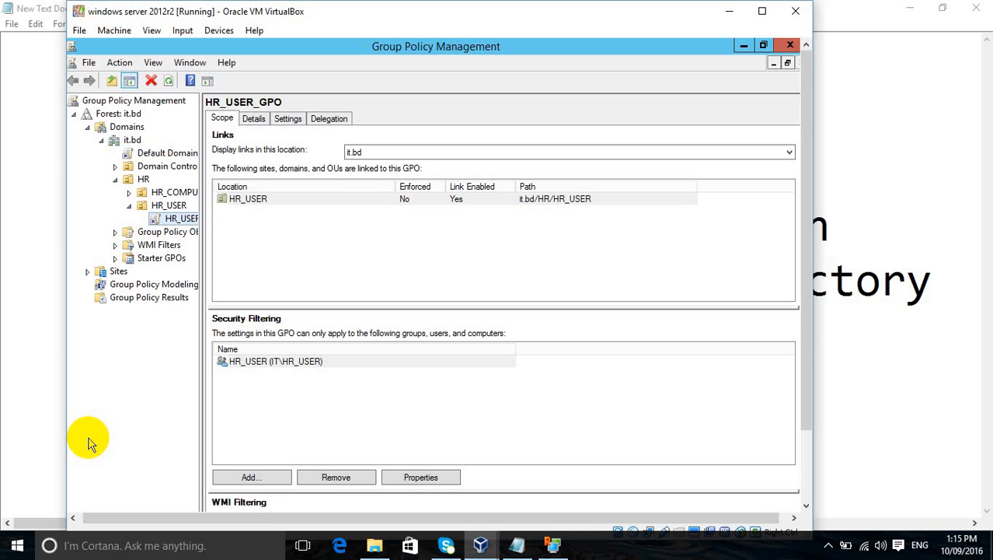
right_click(159, 222)
left_click(187, 227)
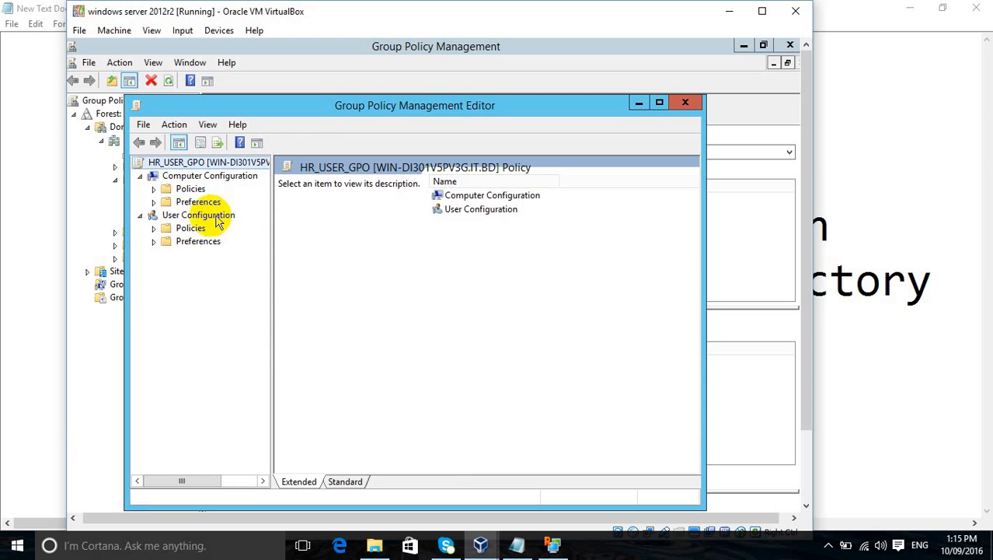
left_click(153, 228)
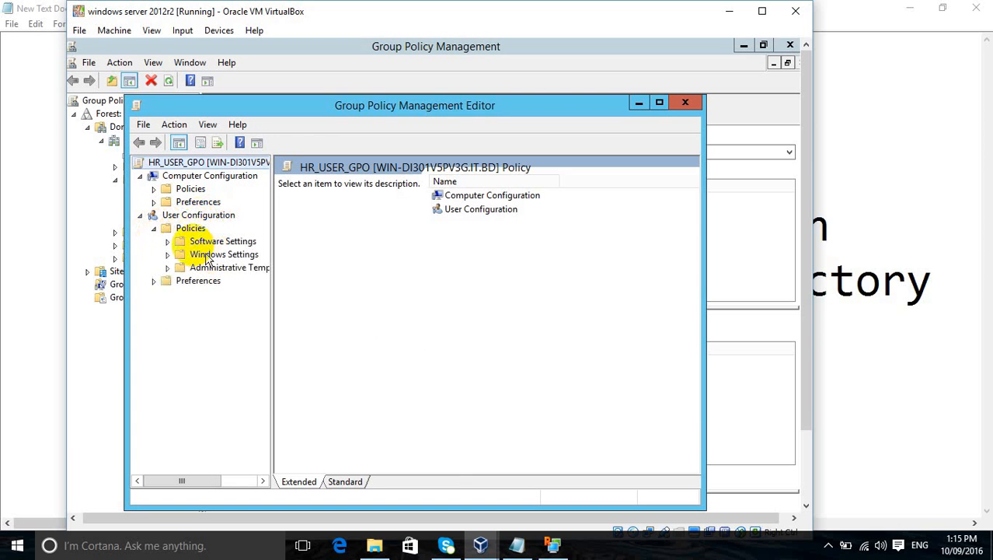
left_click(168, 242)
left_click(199, 257)
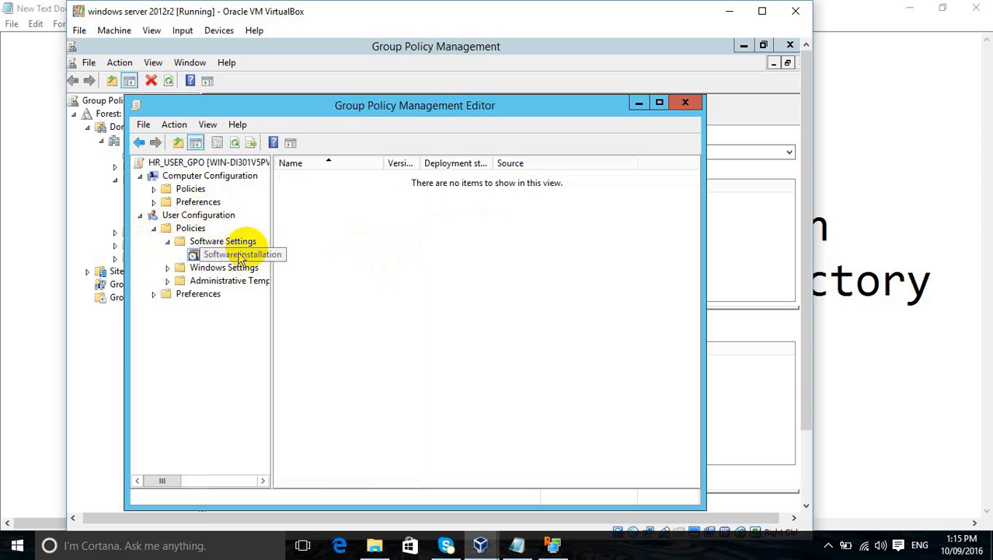
Add a new software package, AdbeRdr11000_en_US from \\192.168.0.4\msi, with the Assigned deployment method.
right_click(389, 225)
mouse_move(471, 233)
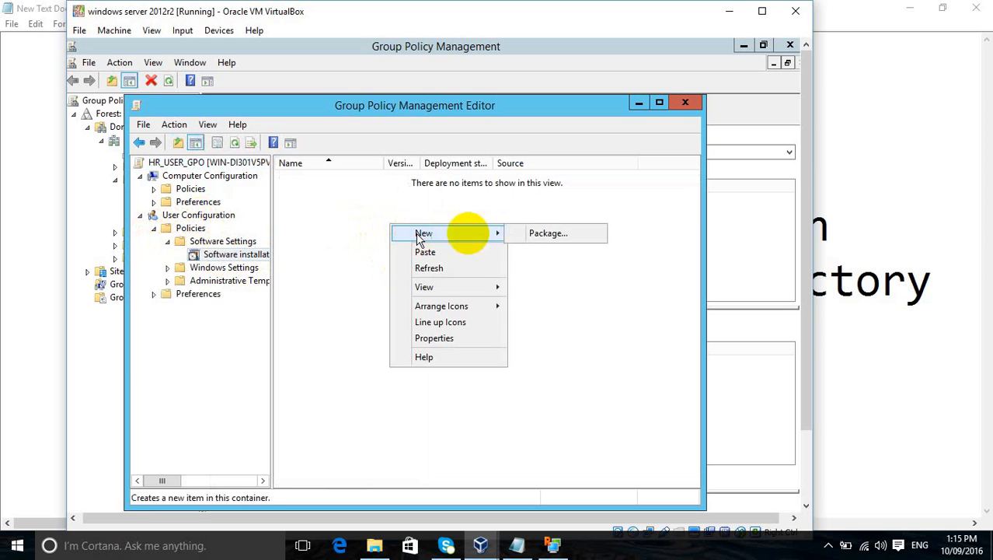
left_click(531, 234)
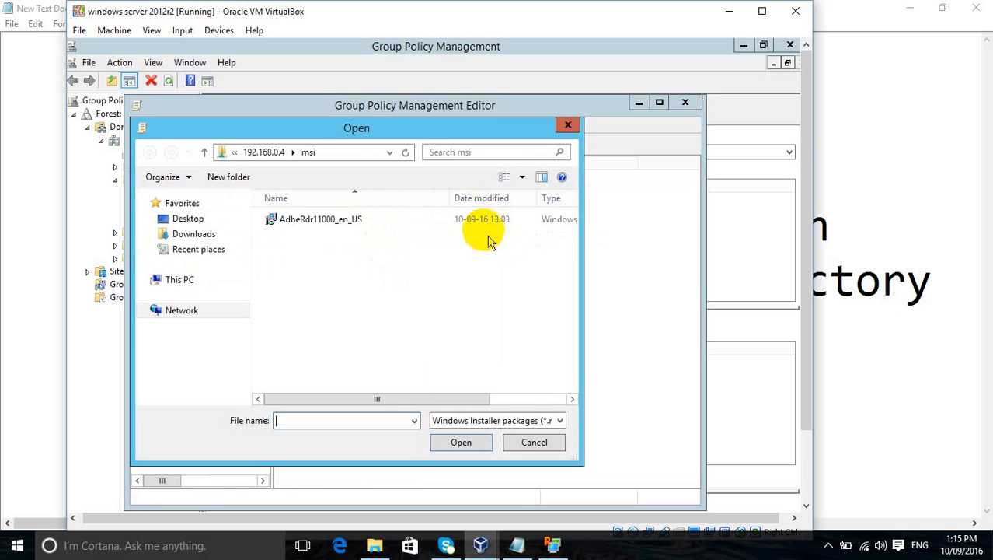
left_click(335, 153)
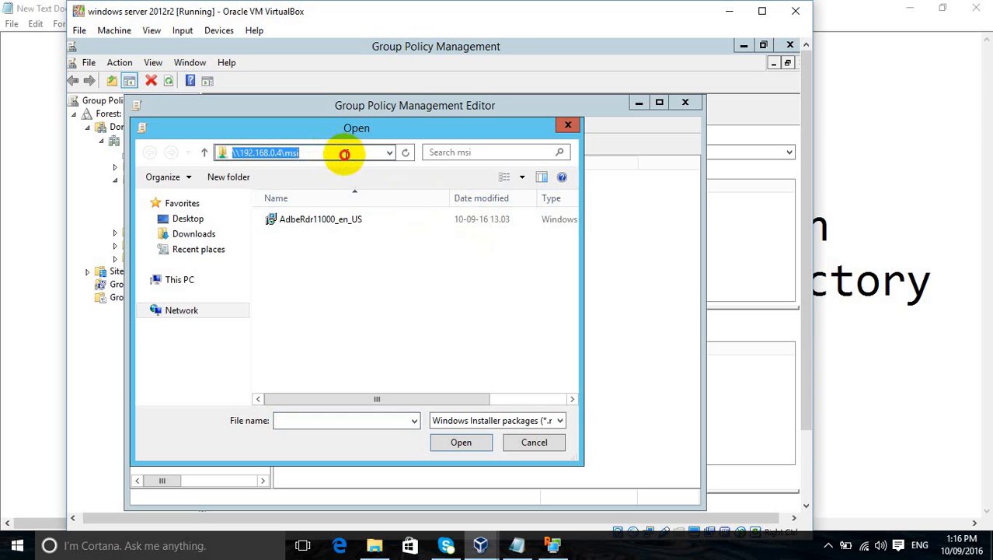
left_click(345, 153)
key("Return")
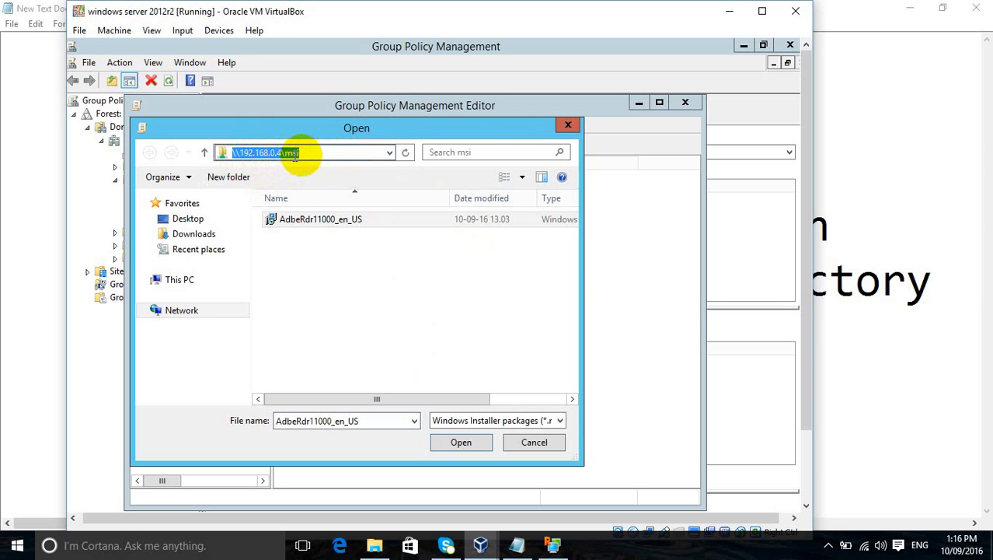
left_click(461, 442)
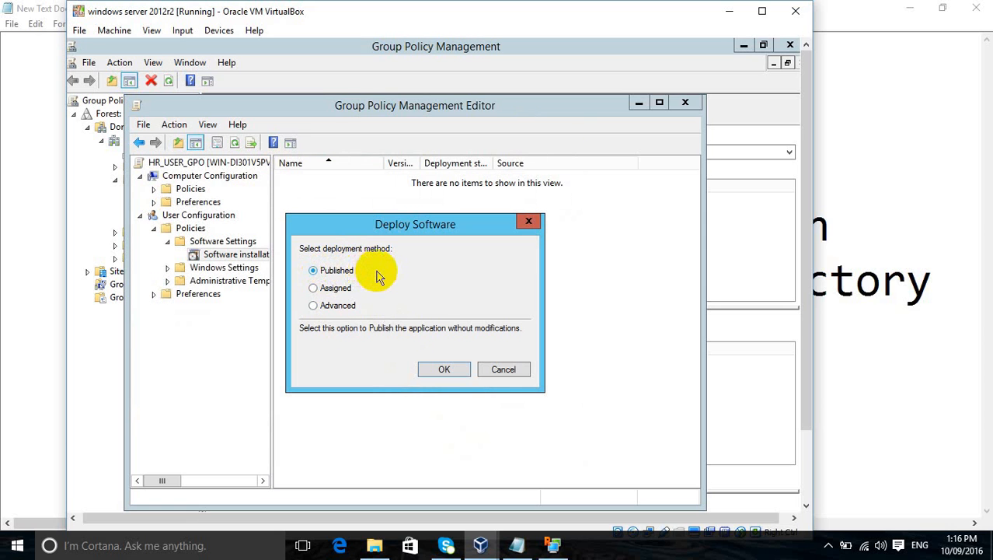
left_click(340, 292)
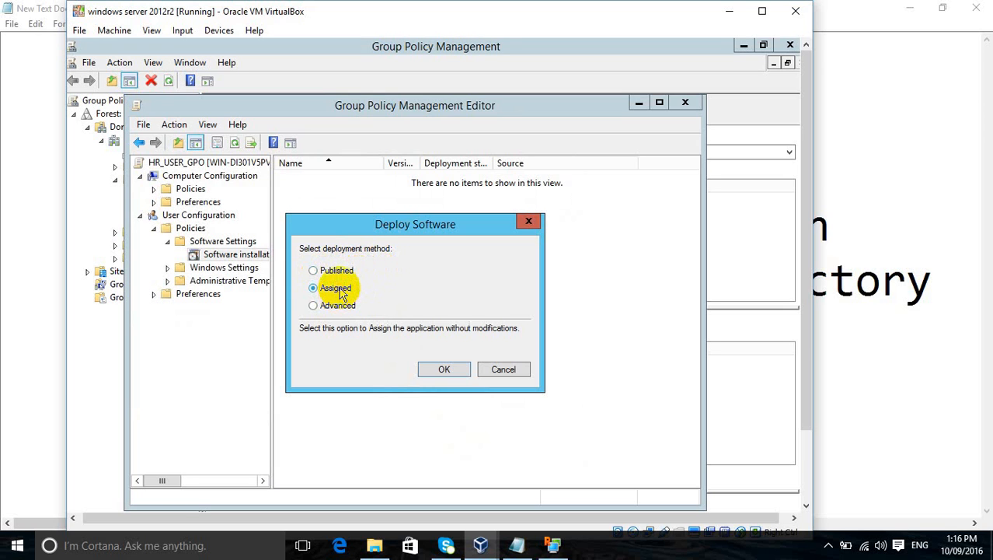
left_click(433, 372)
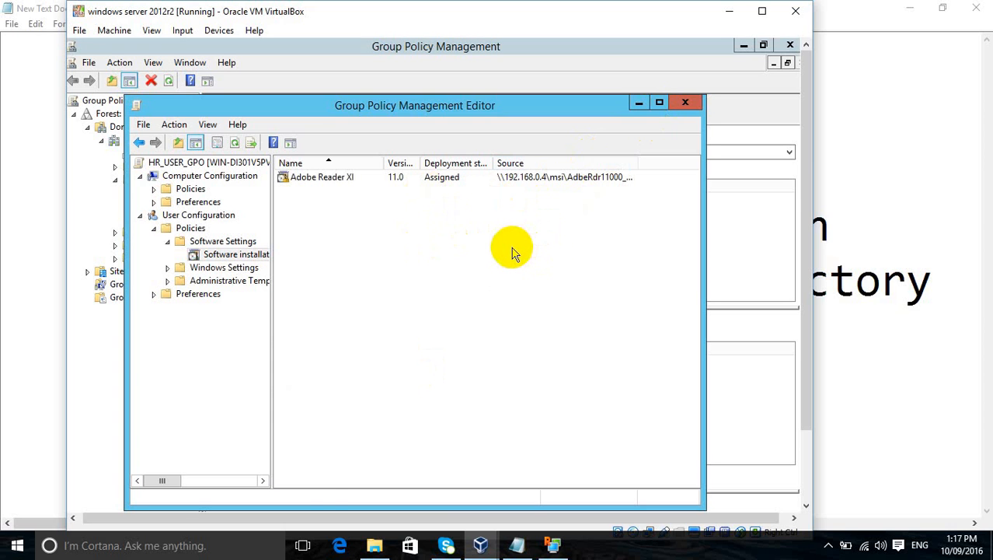
Force a Group Policy update on the server with gpupdate /force and return to its desktop.
key("super+r")
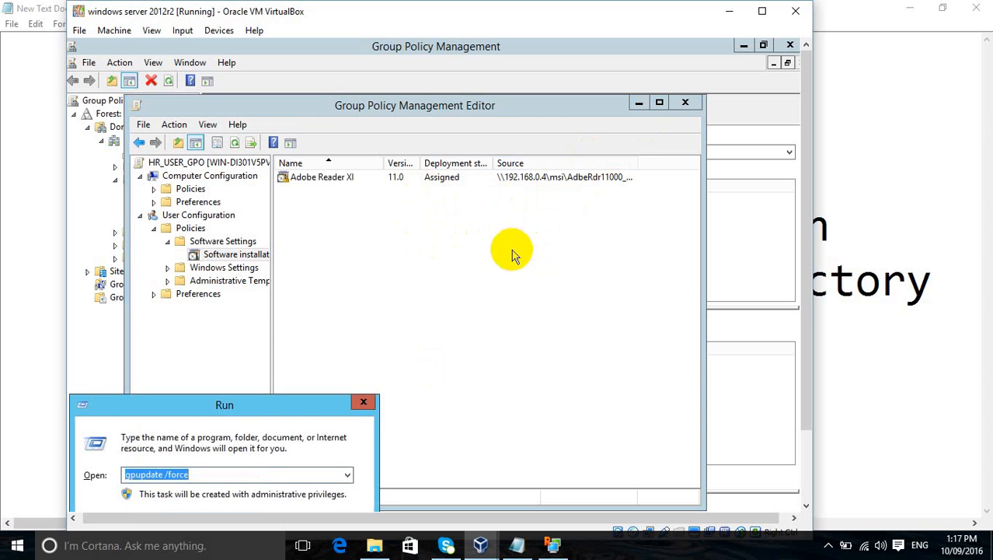
key("Return")
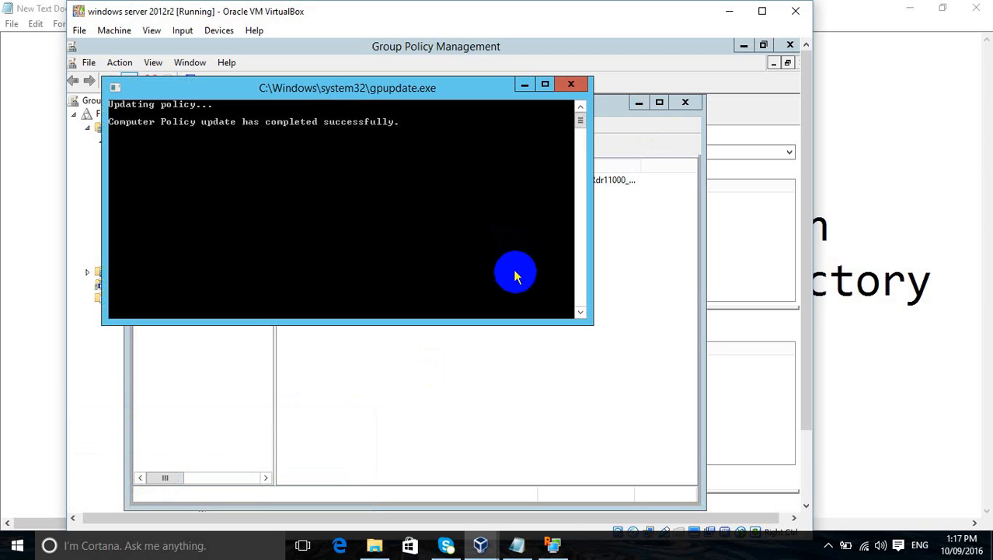
key("super+d")
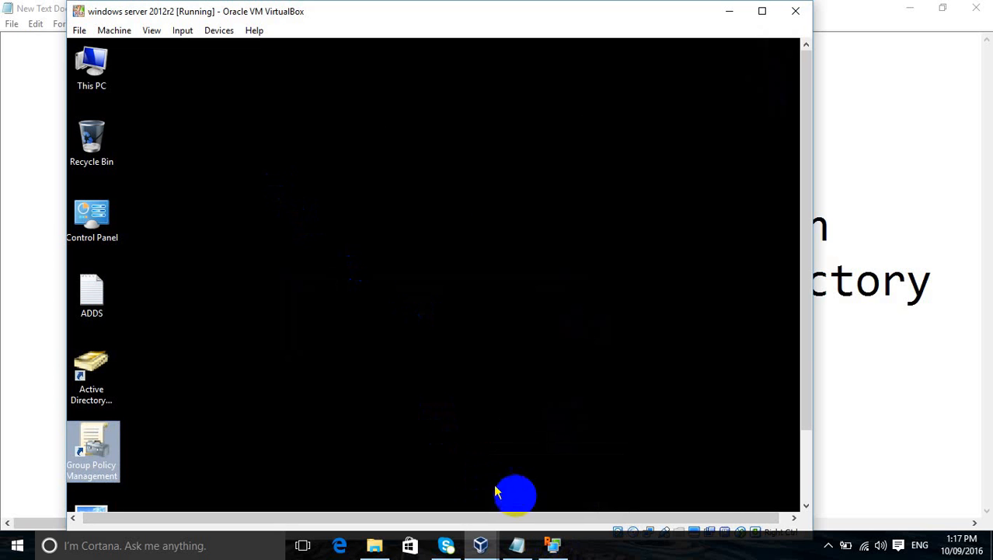
Switch to the client PC's remote-control session and run gpupdate there to refresh its policies.
left_click(554, 544)
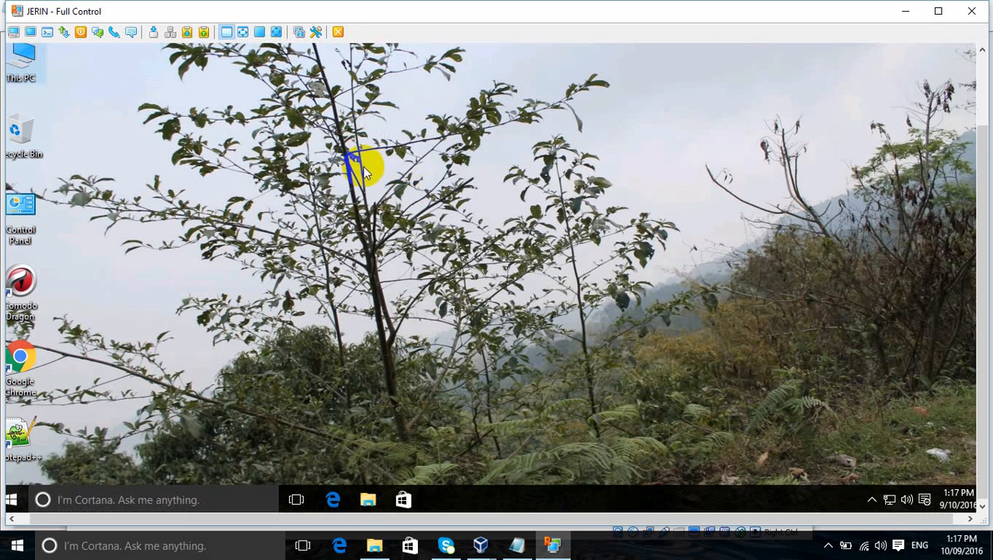
key("super+r")
key("Return")
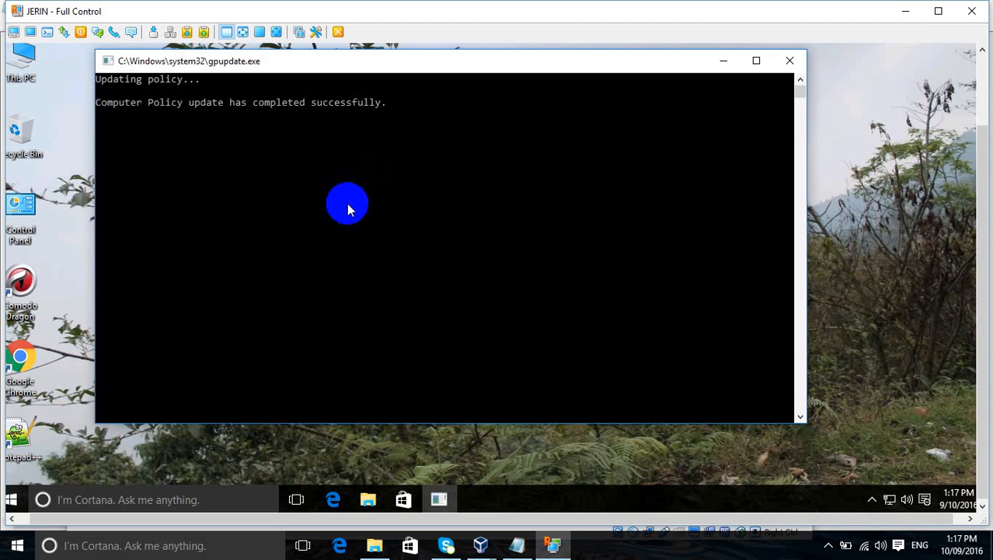
Open the client's Control Panel list of programs that can be installed from the network.
left_click(40, 204)
double_click(44, 206)
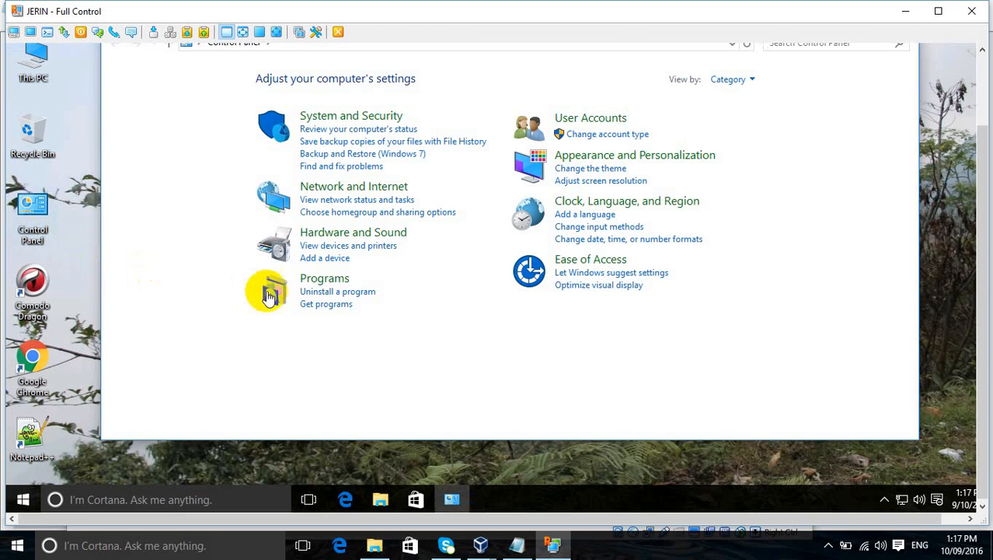
left_click(325, 304)
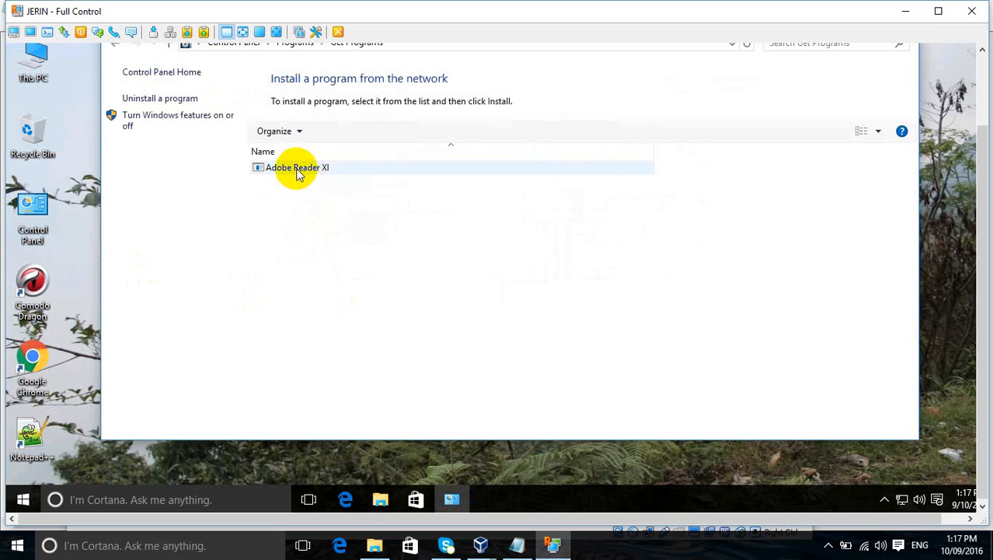
Install Adobe Reader XI on the client with automatic updates, finish the setup, and close the Get Programs window.
right_click(300, 170)
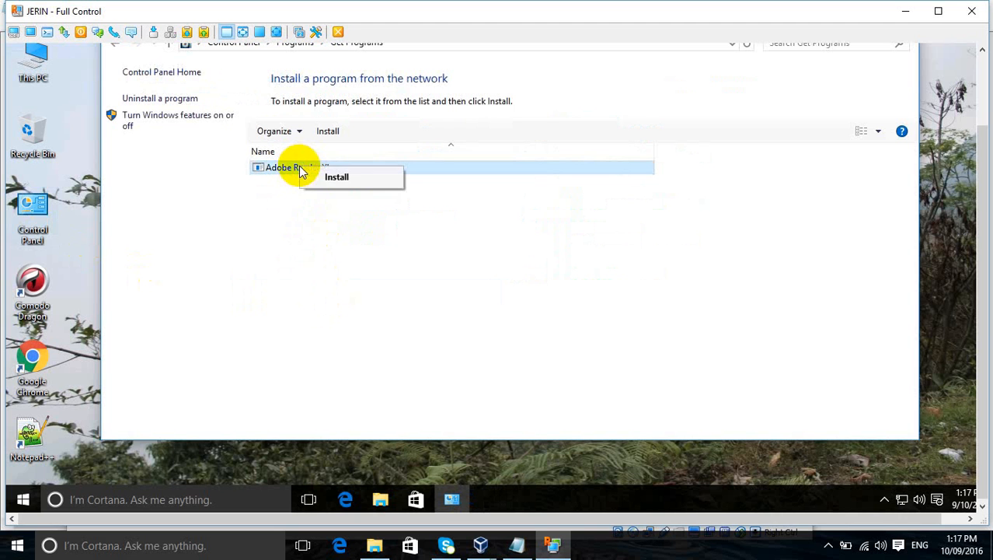
left_click(333, 175)
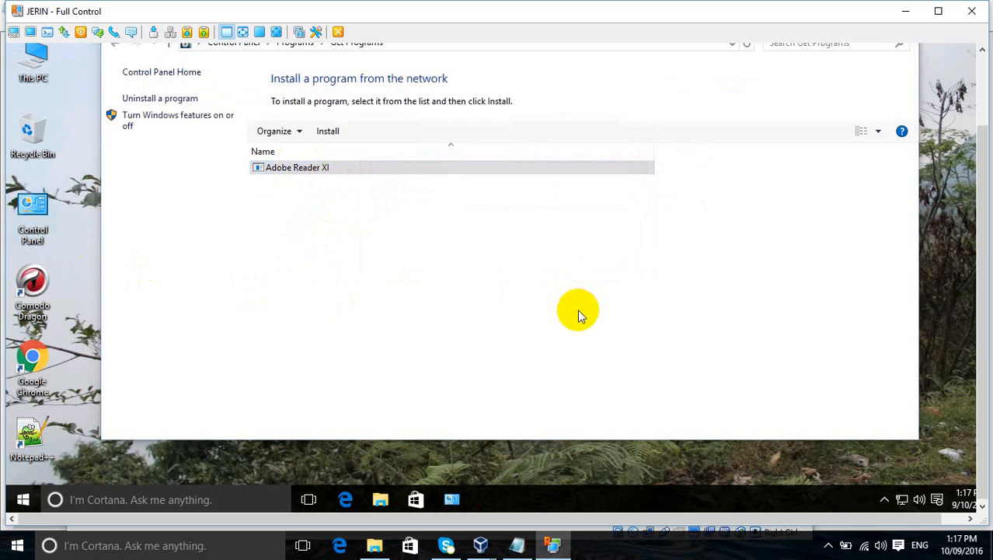
left_click(570, 342)
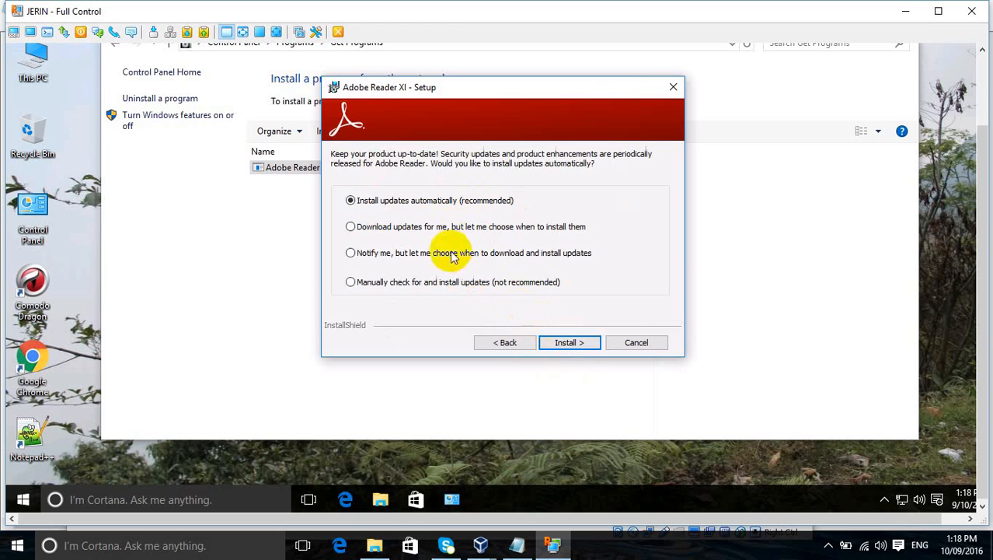
left_click(559, 342)
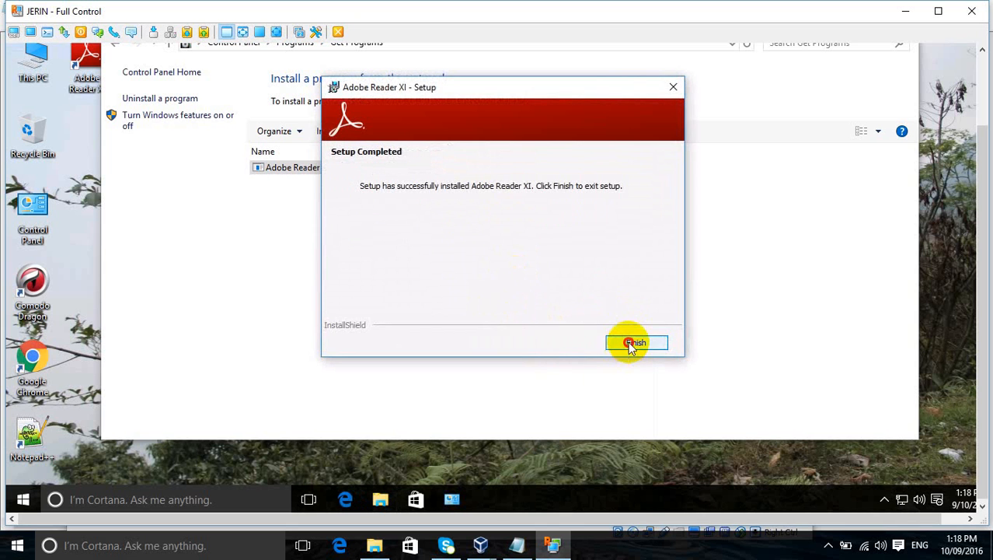
left_click(632, 342)
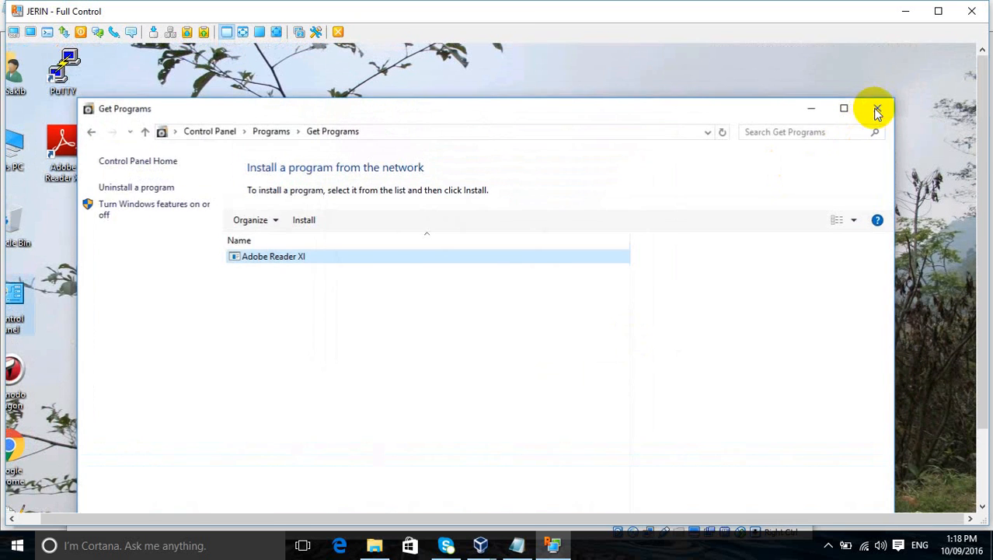
left_click(877, 108)
right_click(215, 101)
left_click(283, 208)
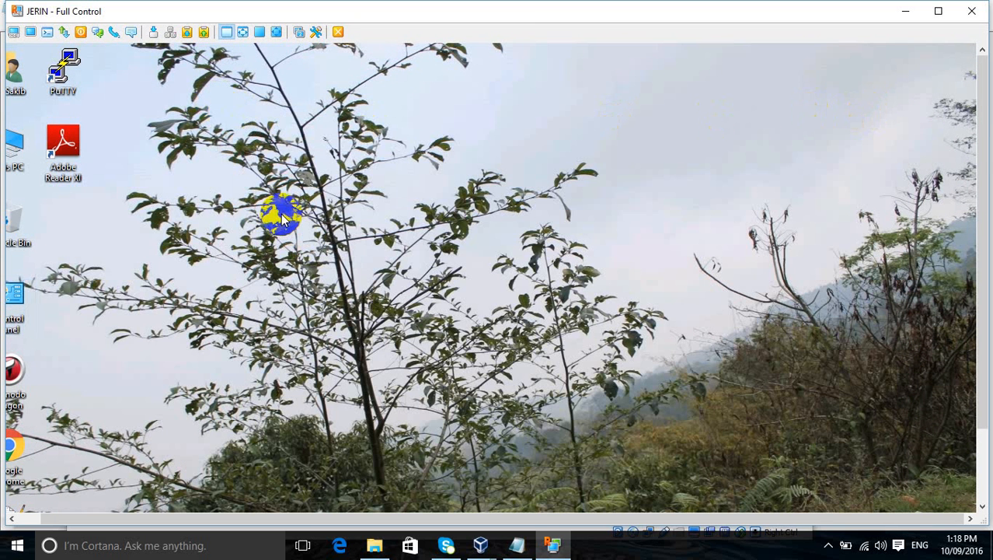